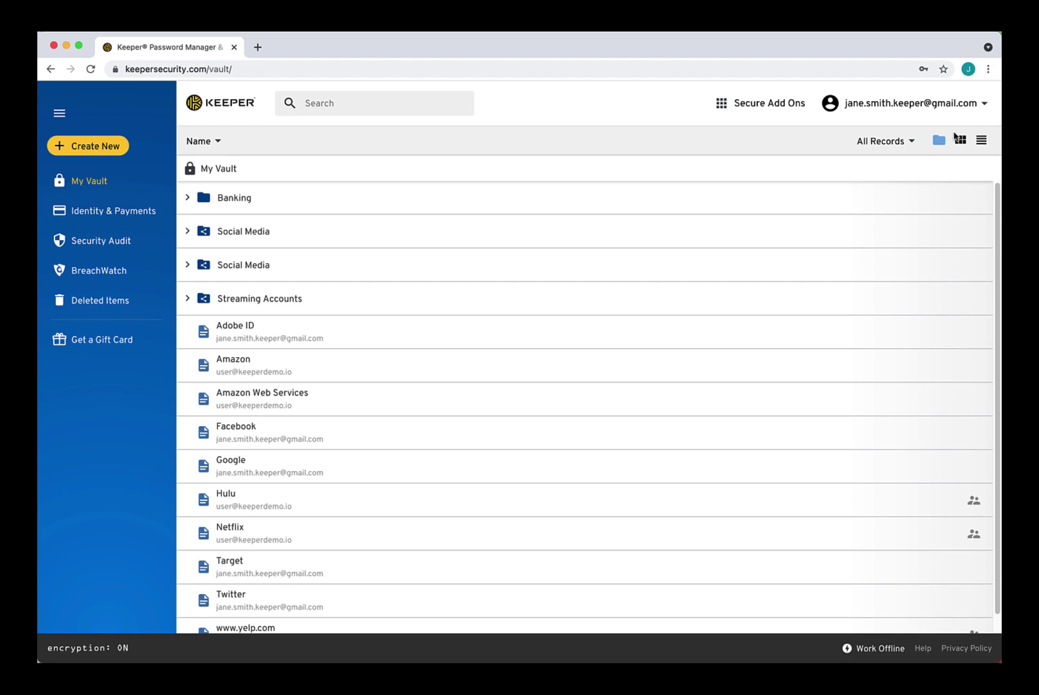
- Open Keeper Web Vault Settings from the account menu and show its KeeperFill page
left_click(984, 108)
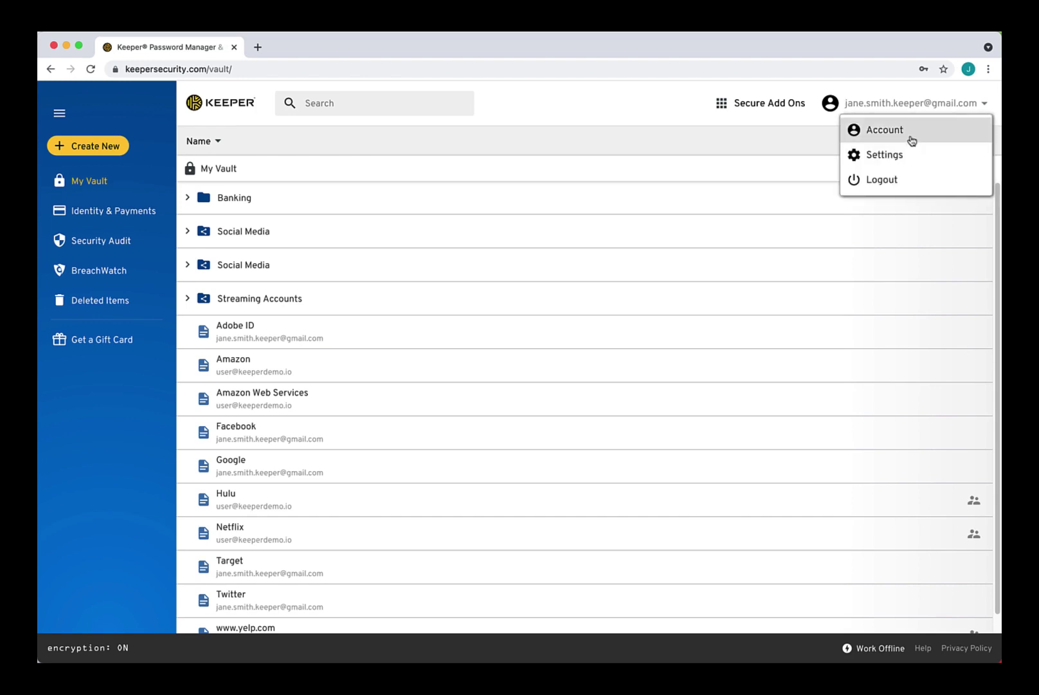
left_click(894, 155)
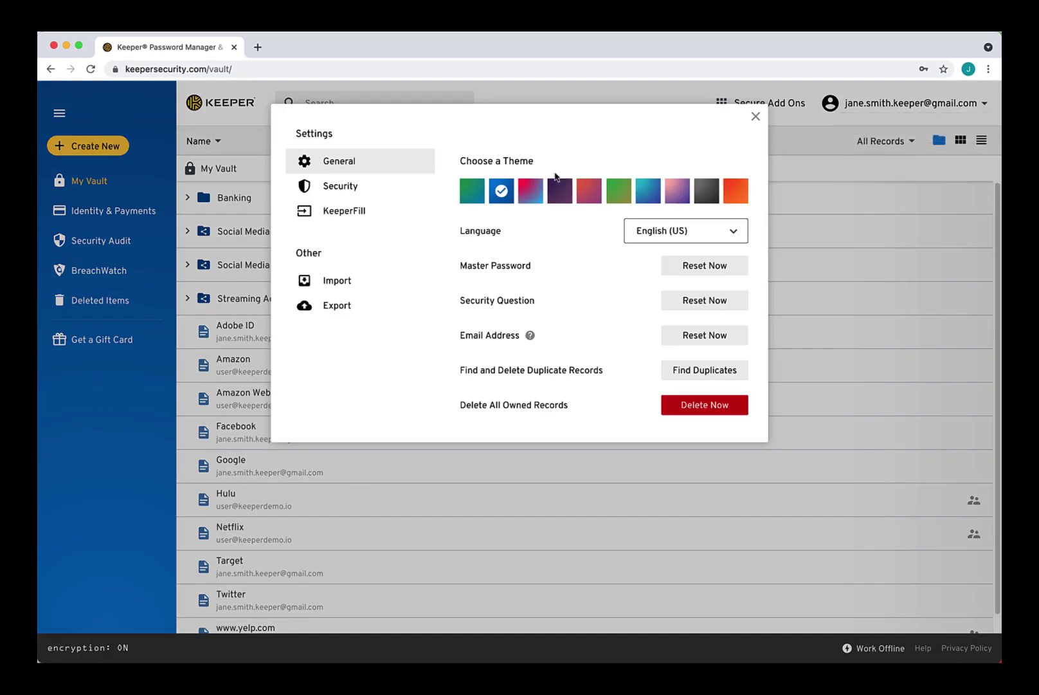
left_click(367, 214)
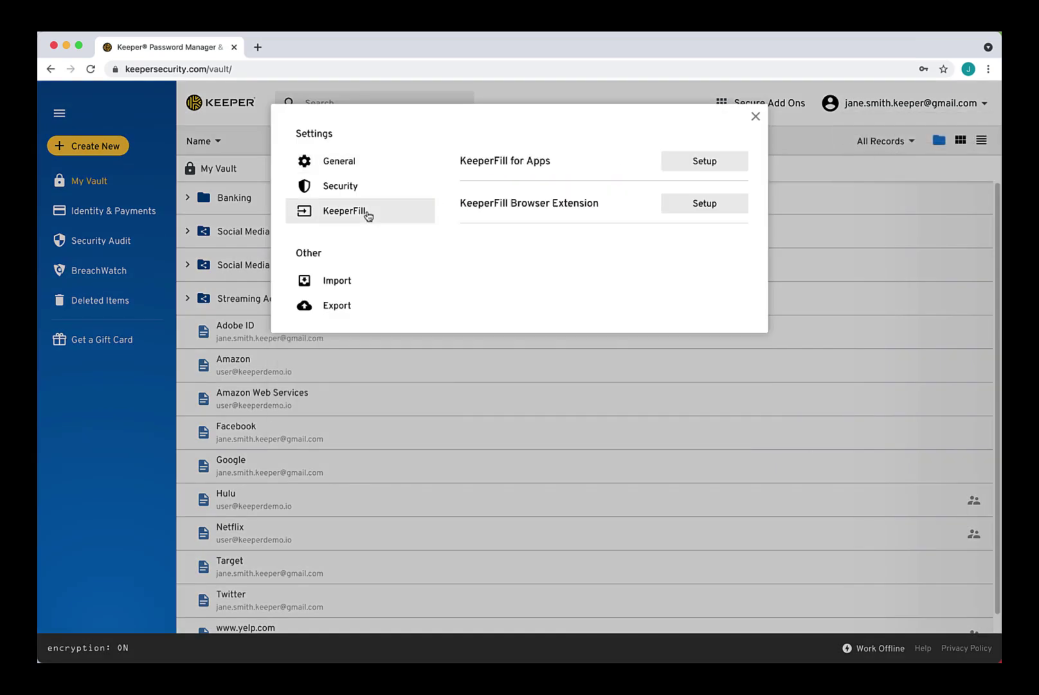
- Add Keeper Password Manager & Digital Vault to Chrome from the Web Store via the extension Setup
left_click(705, 204)
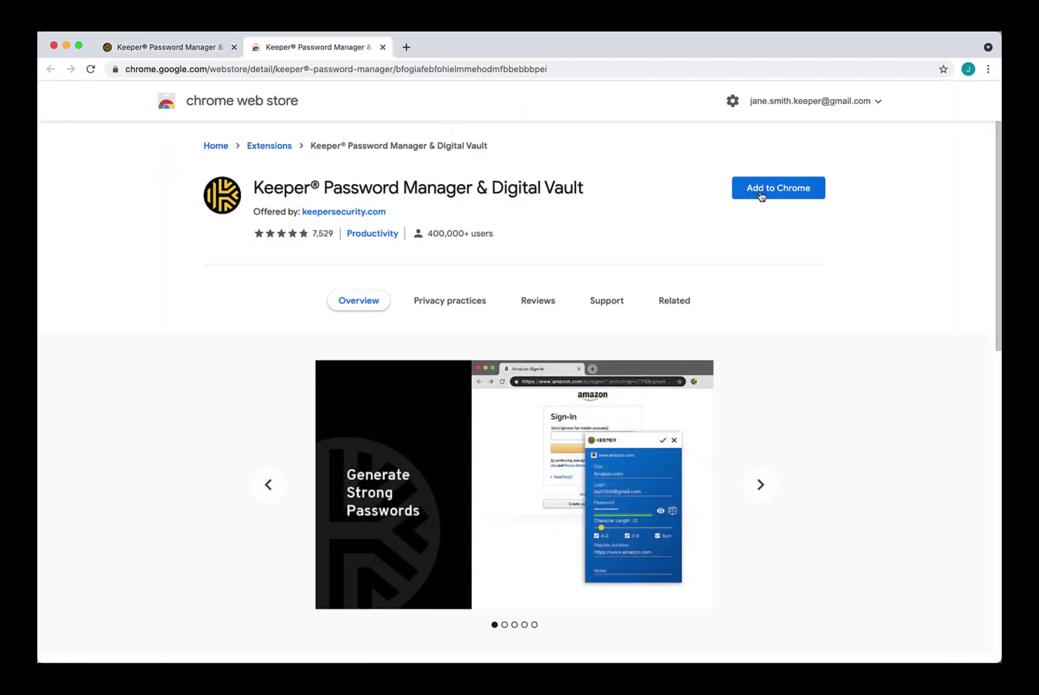
left_click(768, 193)
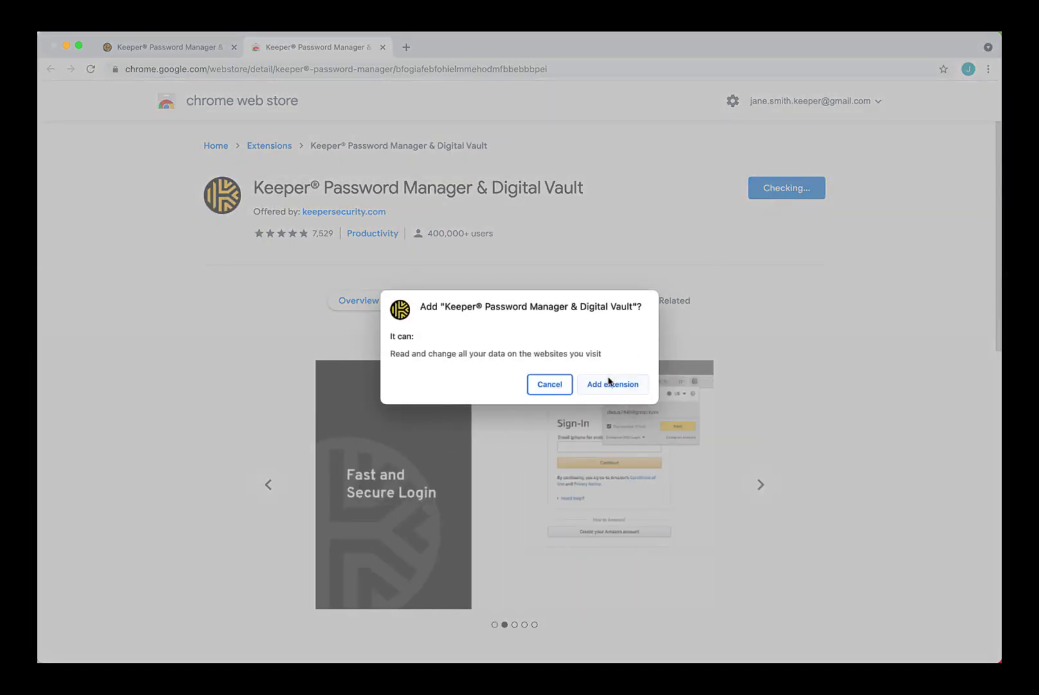
left_click(606, 385)
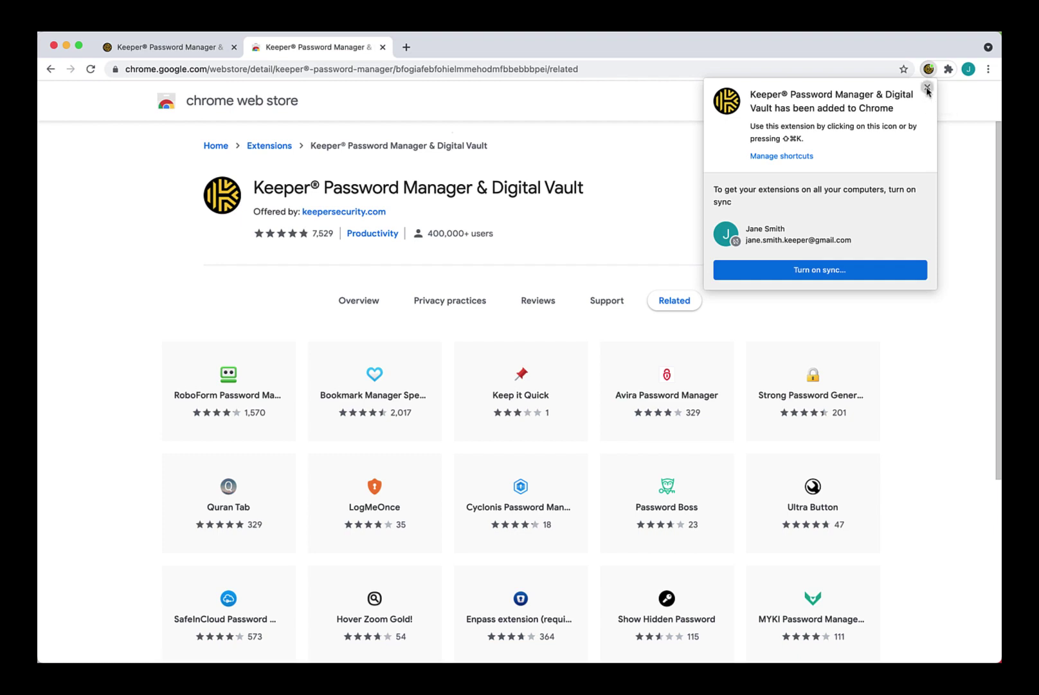
- Dismiss the added-to-Chrome notice and pin Keeper from the Extensions menu
left_click(926, 88)
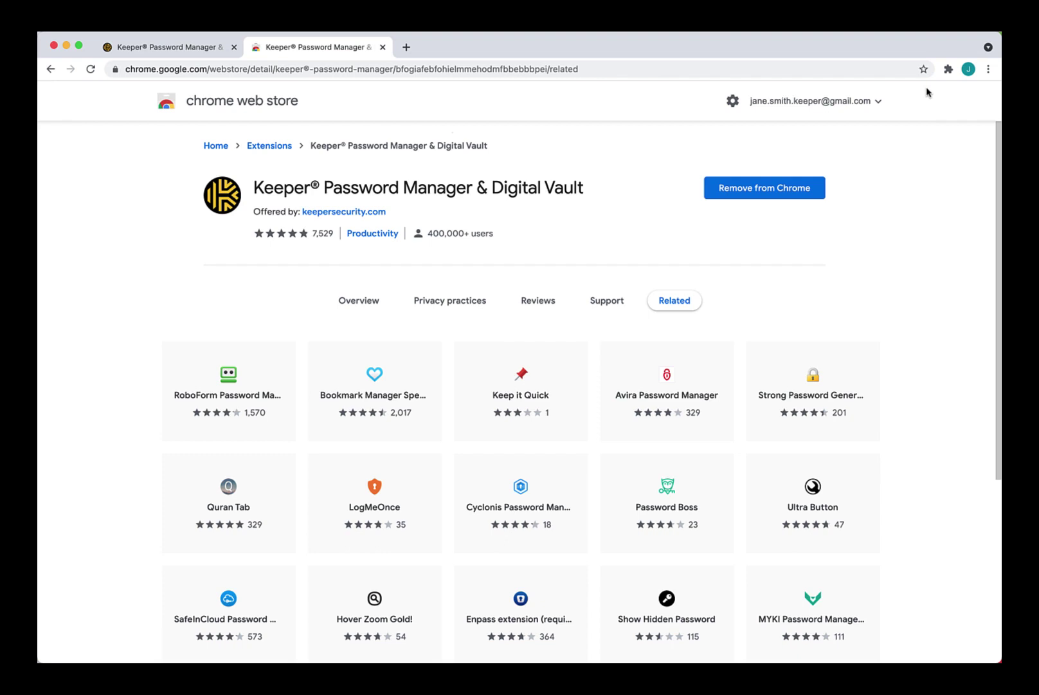
left_click(948, 69)
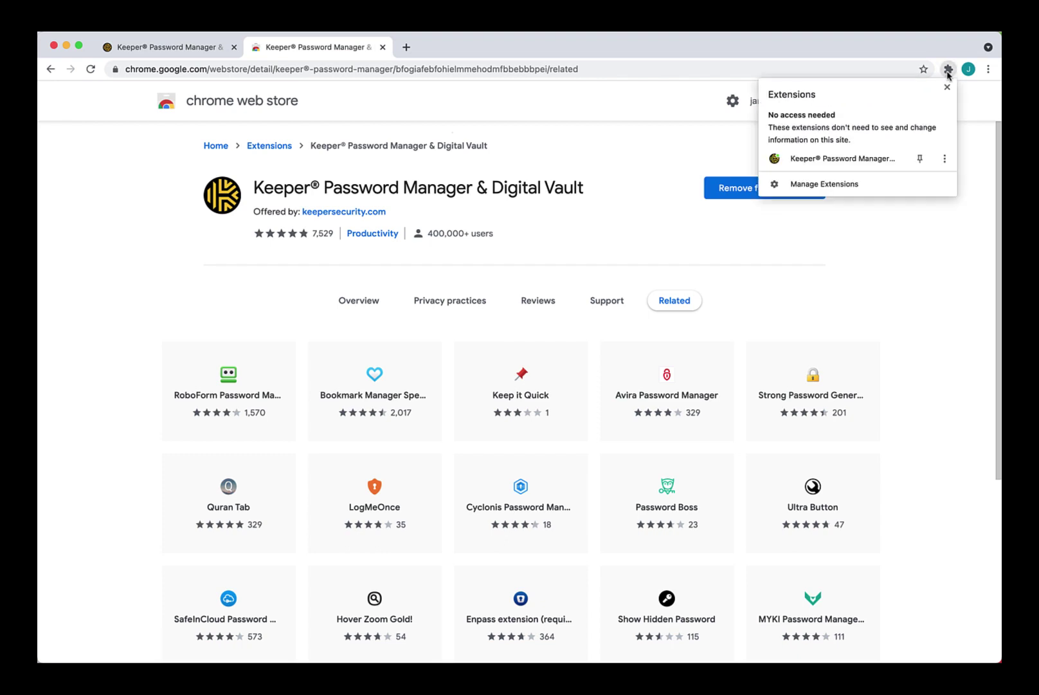
left_click(921, 158)
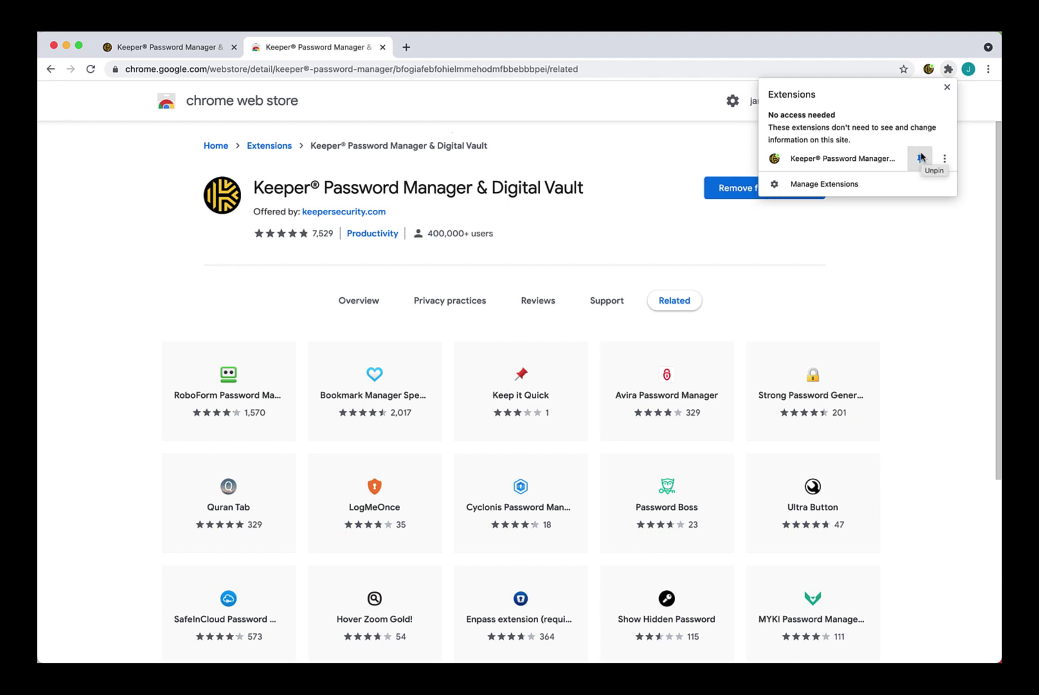
left_click(947, 89)
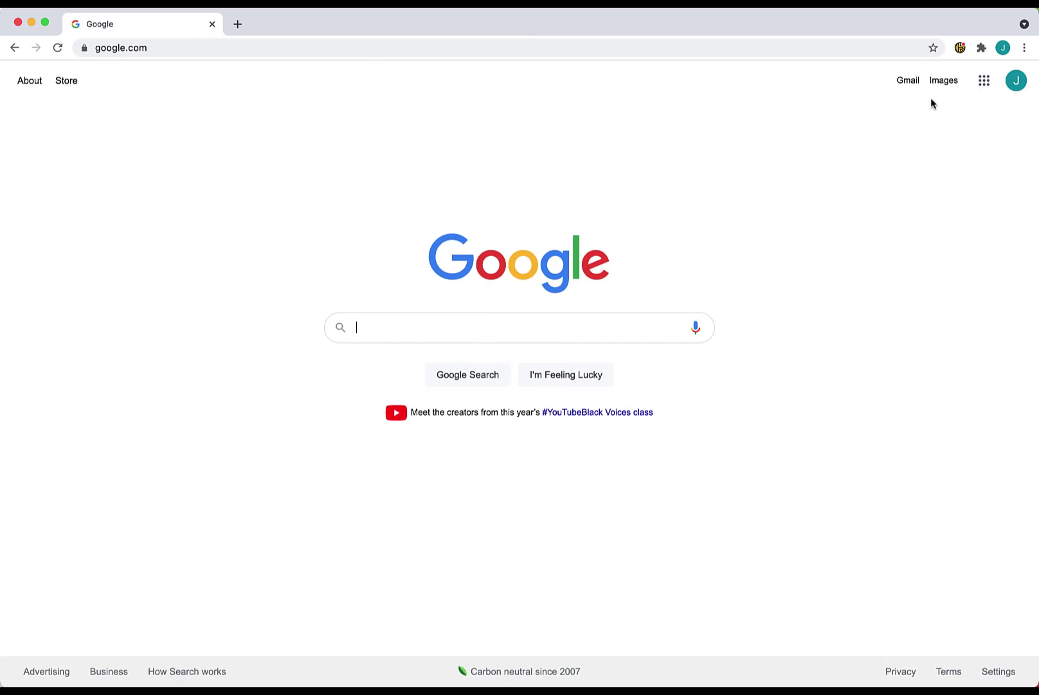
- Log in to the Keeper toolbar extension with the remembered account and the pasted master password
left_click(961, 48)
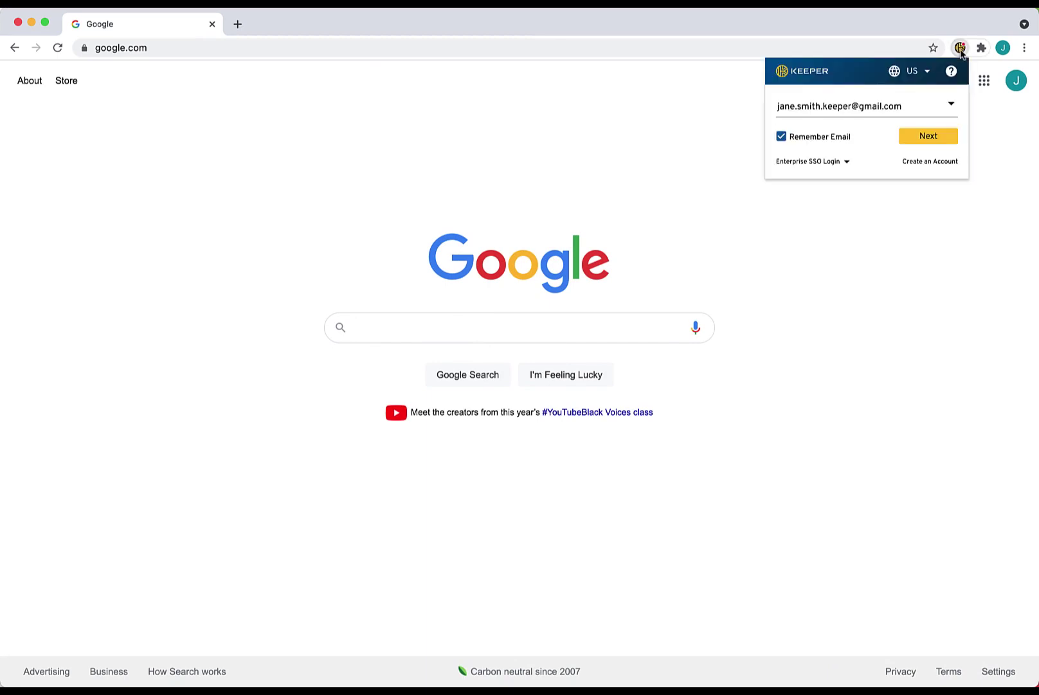
left_click(925, 139)
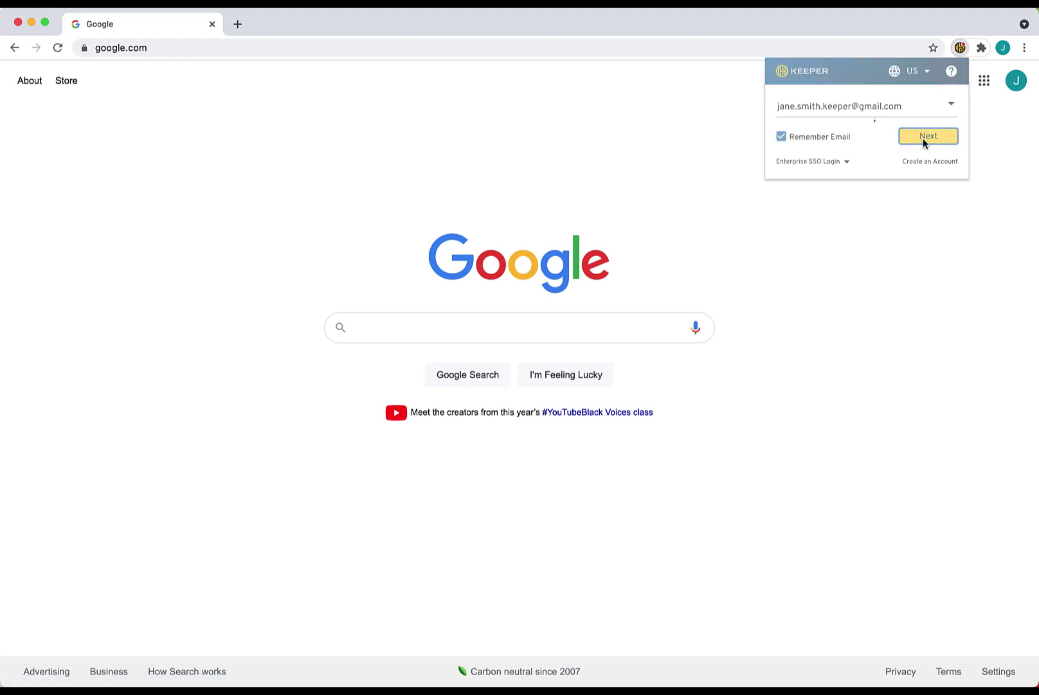
left_click(882, 132)
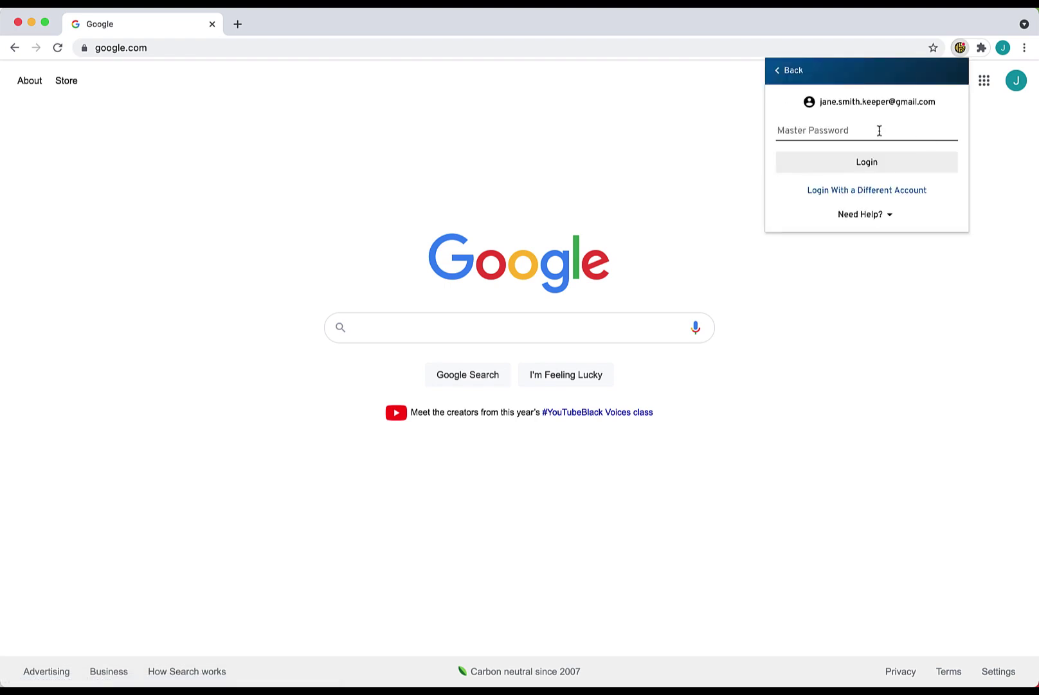
key("super+v")
left_click(863, 161)
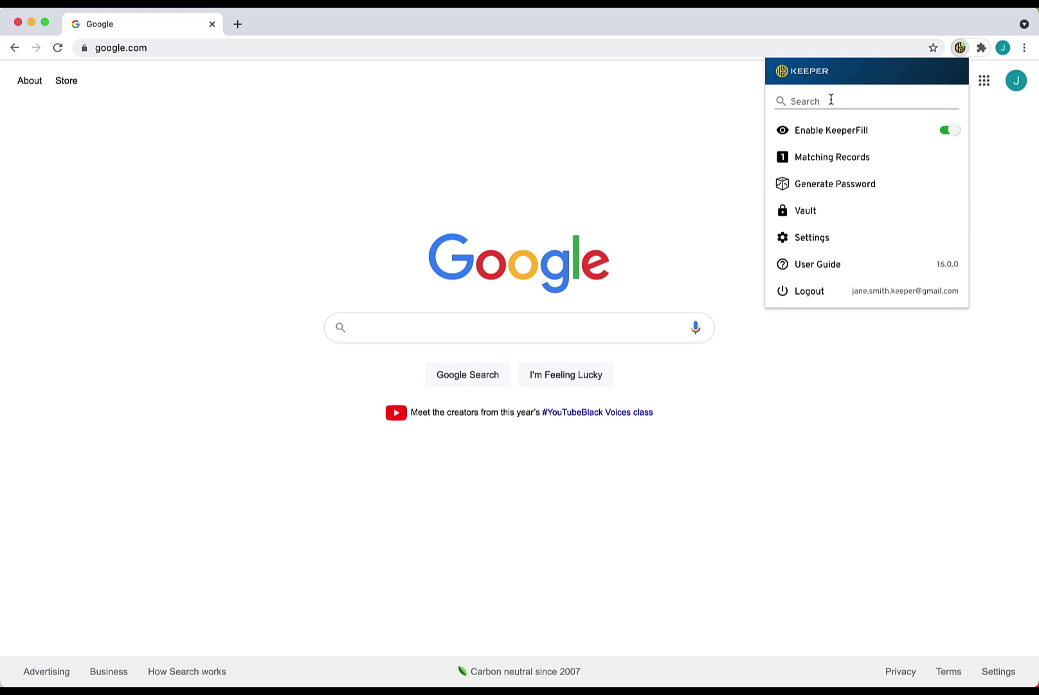
- Search records for 'ama', clear it, preview a 20-character generated password, and return to the menu
type("ama")
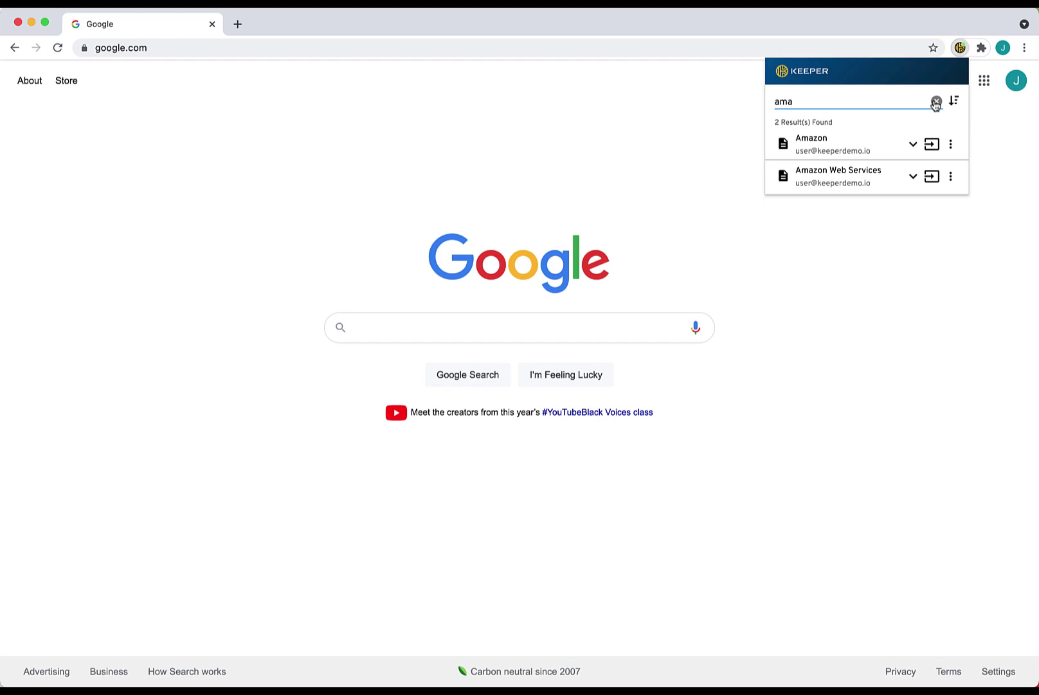
left_click(936, 103)
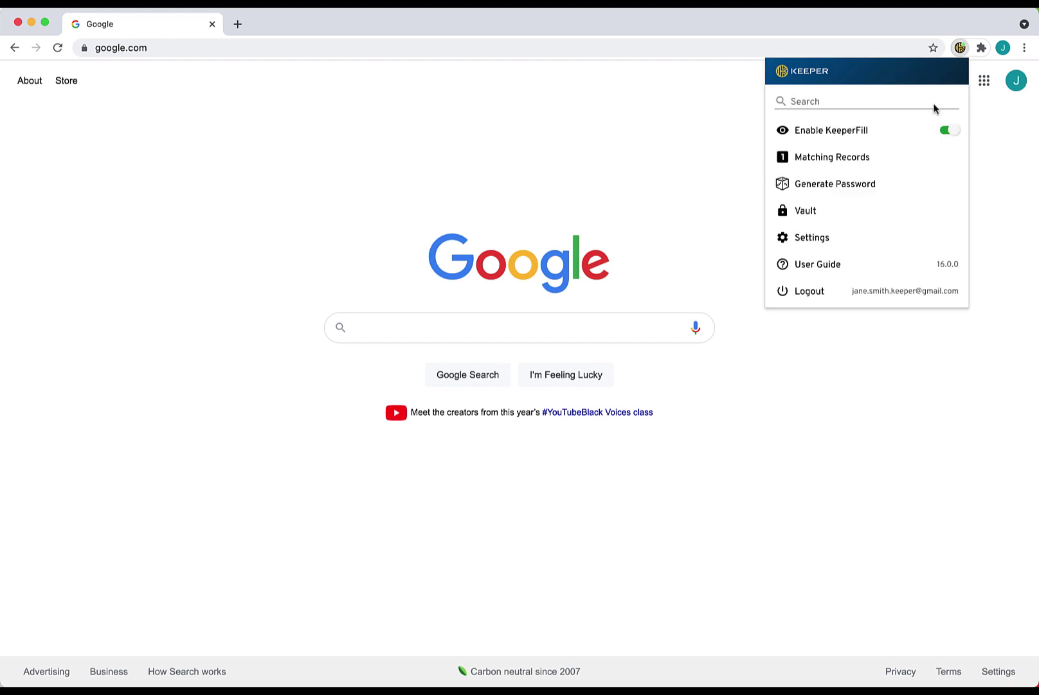
left_click(861, 184)
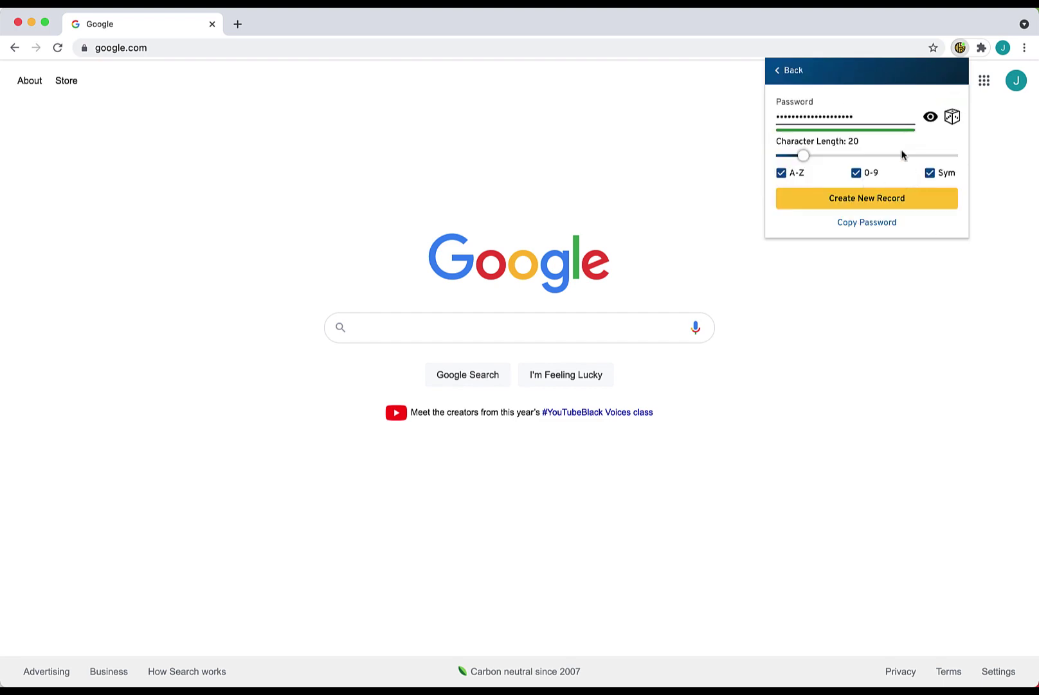
left_click(796, 73)
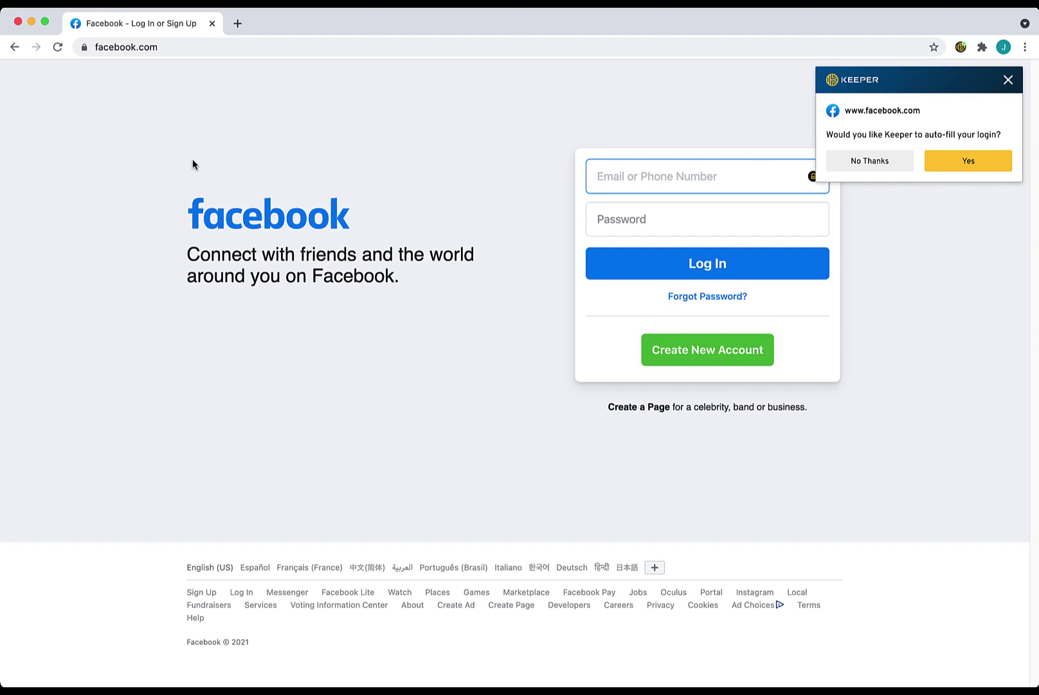
- Accept Keeper's prompt to autofill and submit the Facebook login
left_click(946, 160)
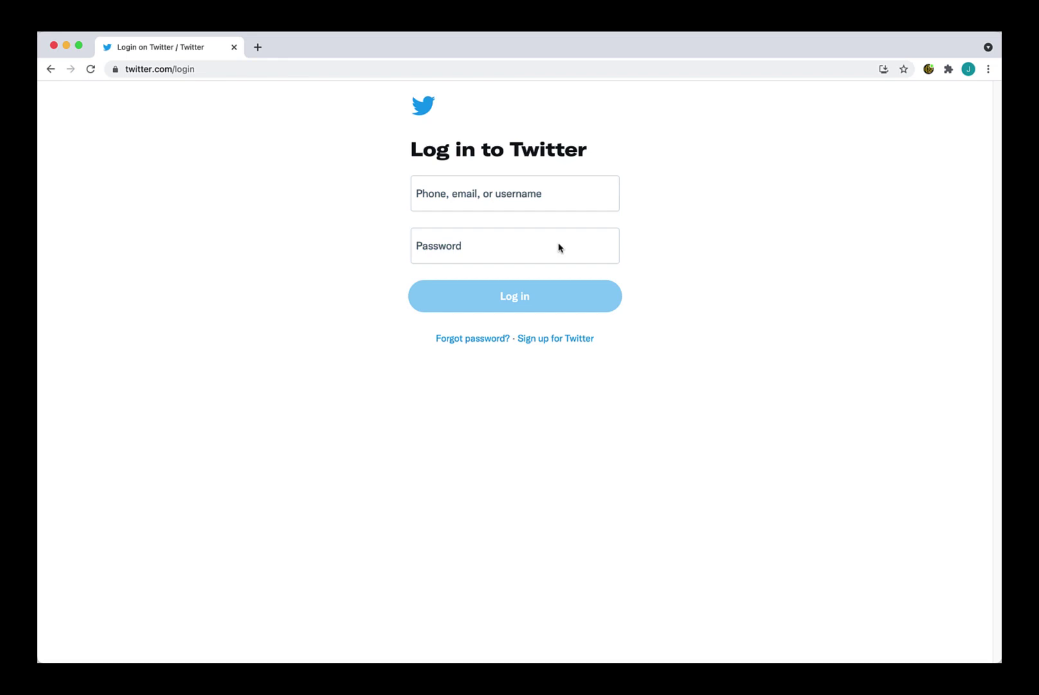
- From Twitter's username field, expand the saved Twitter record and switch its Autofill option on
left_click(607, 201)
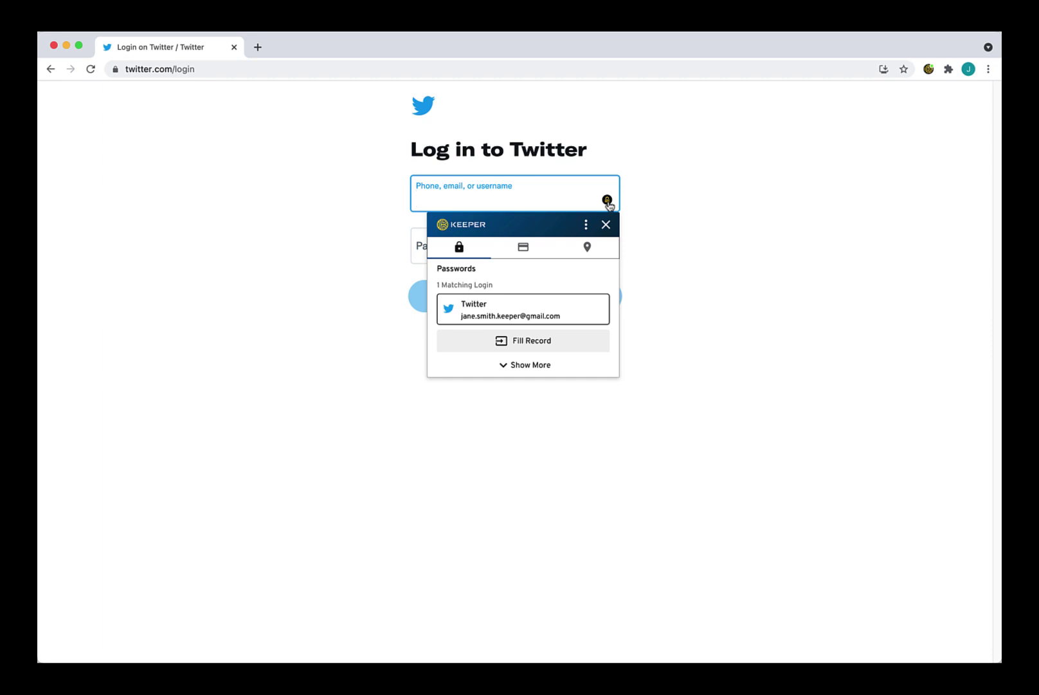
left_click(586, 226)
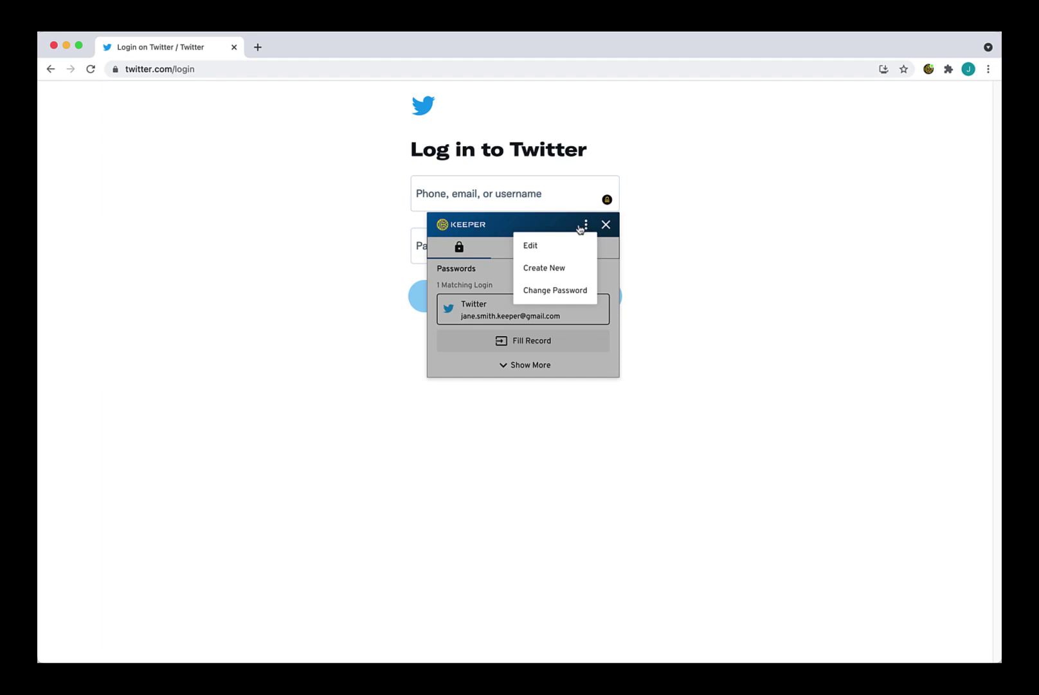
left_click(551, 224)
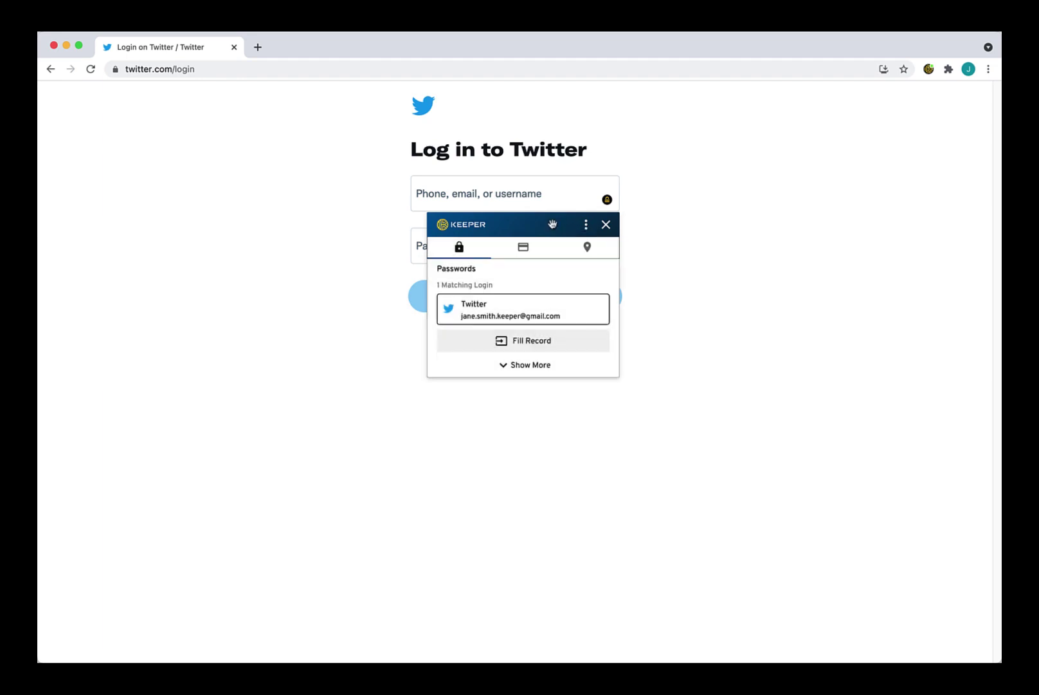
left_click(527, 365)
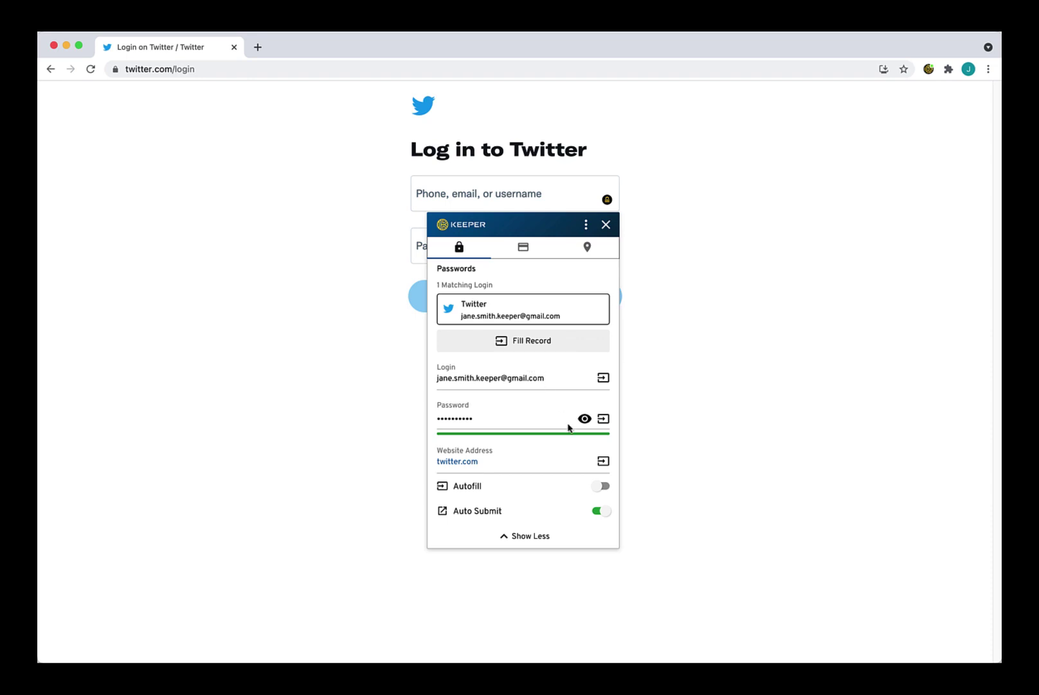
left_click(598, 488)
left_click(524, 535)
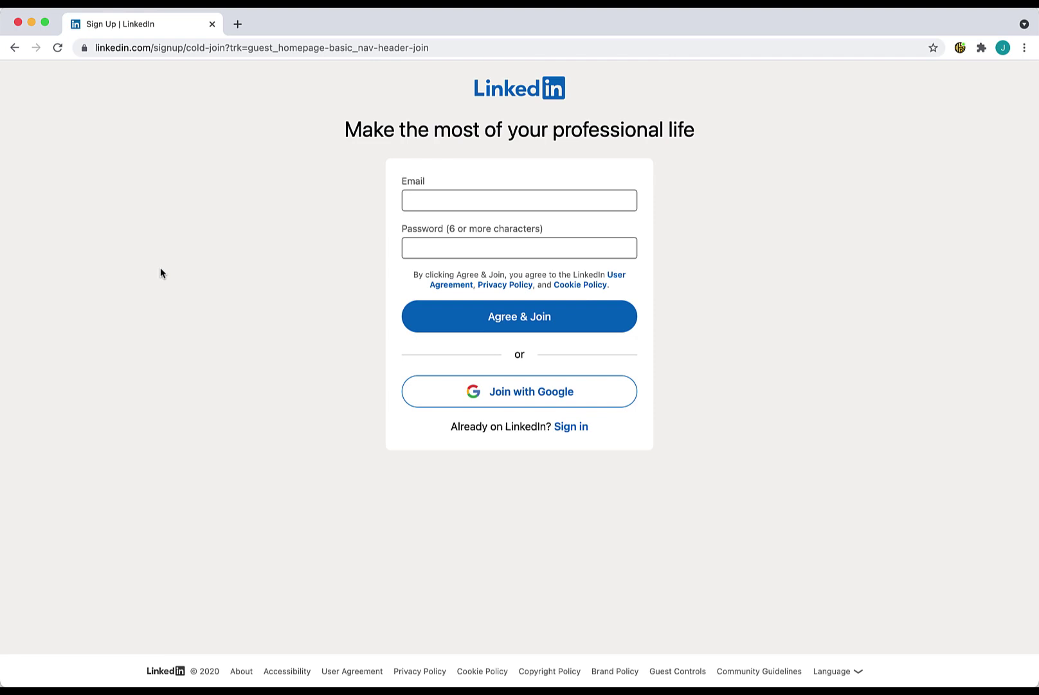
- From LinkedIn's Email field, create and save a new Keeper record and fill the sign-up form
left_click(458, 205)
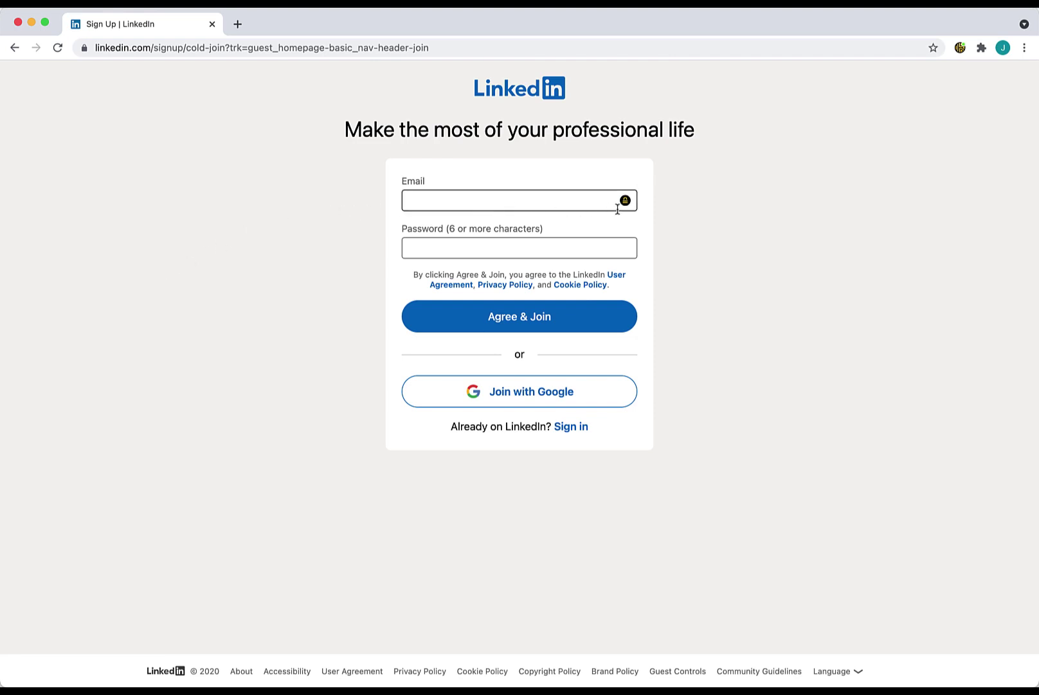
left_click(624, 201)
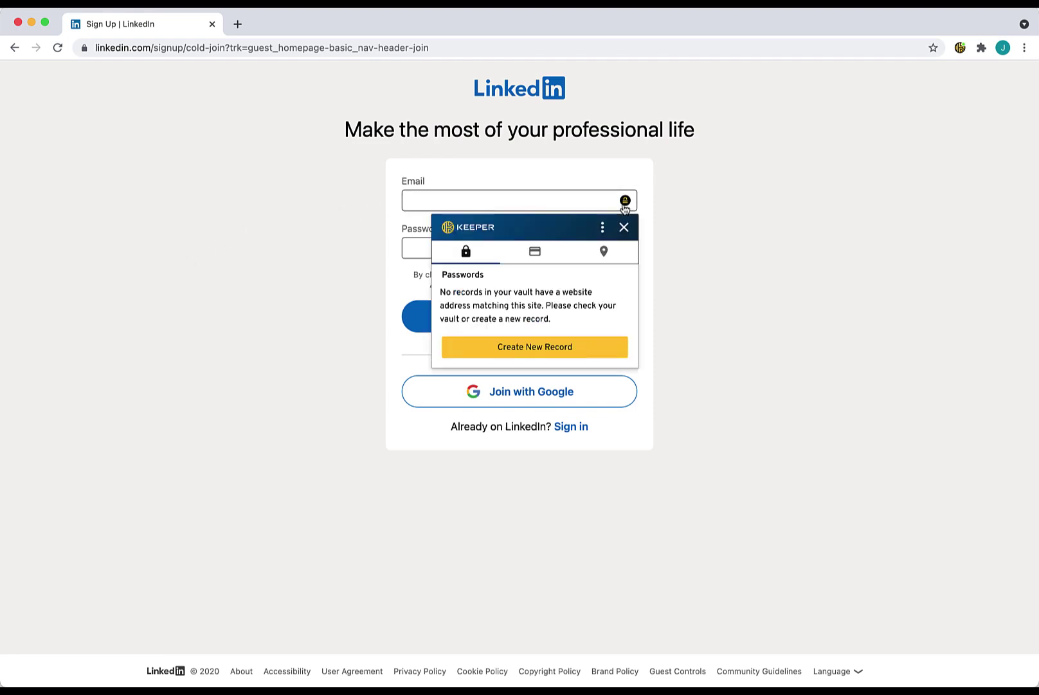
left_click(539, 348)
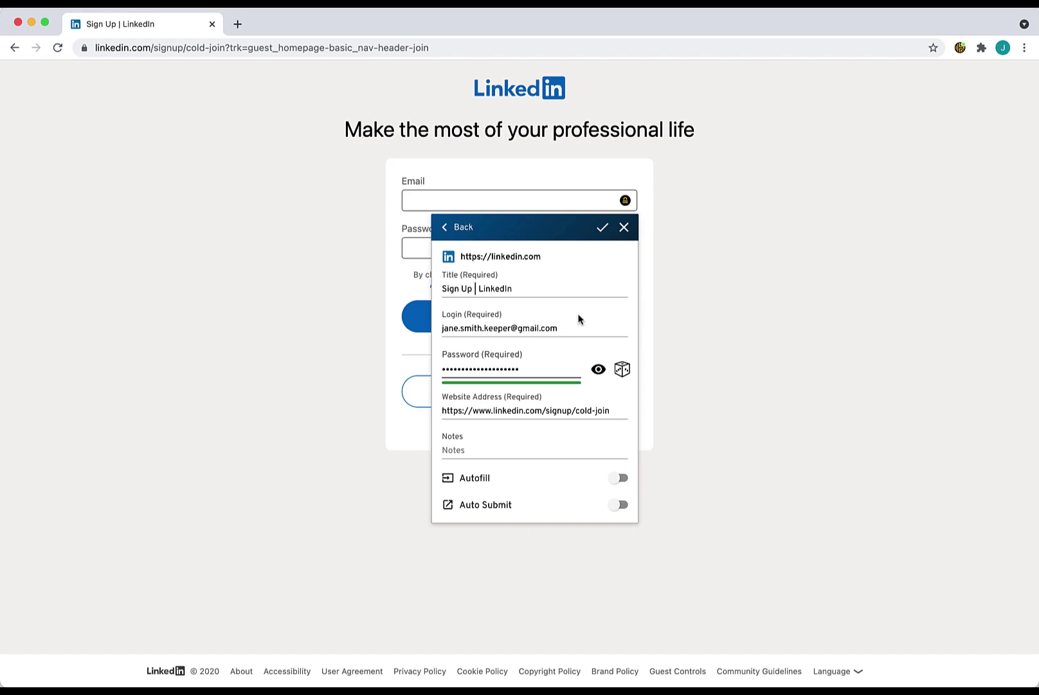
left_click(602, 235)
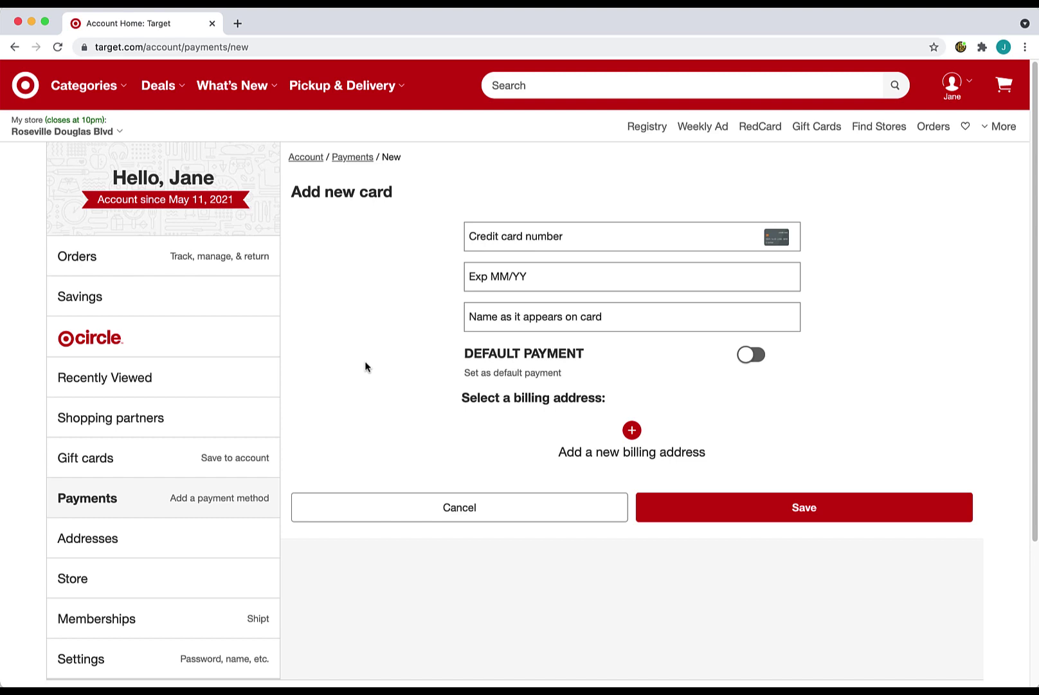
- Fill the card form through the card number field's Keeper > Payment Card > My Visa > Fill Card
right_click(472, 237)
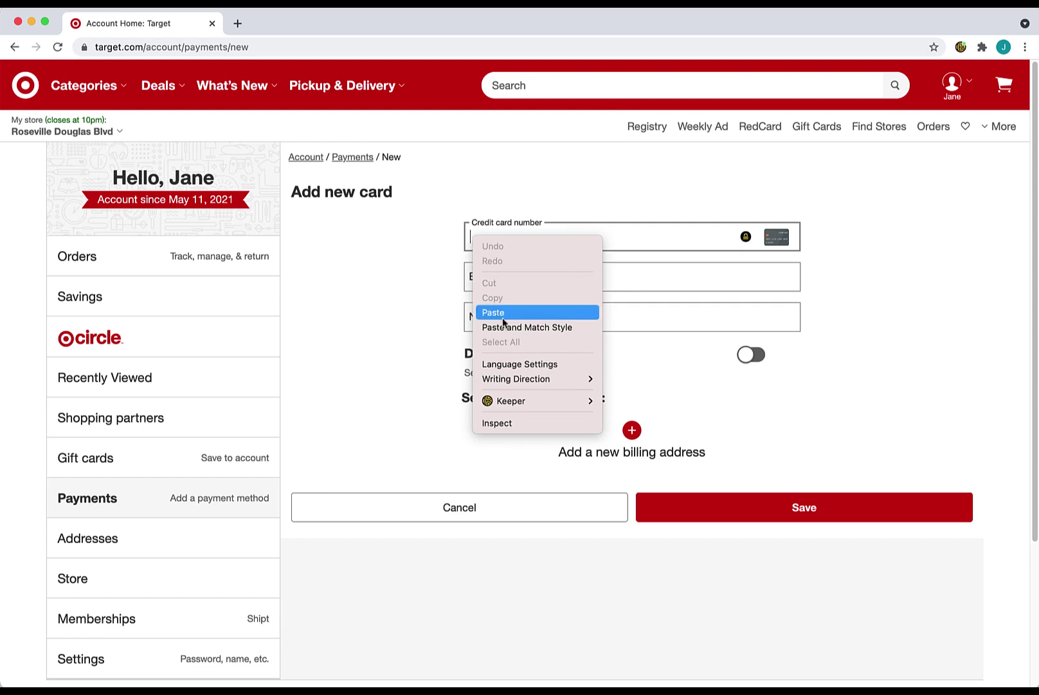
mouse_move(518, 409)
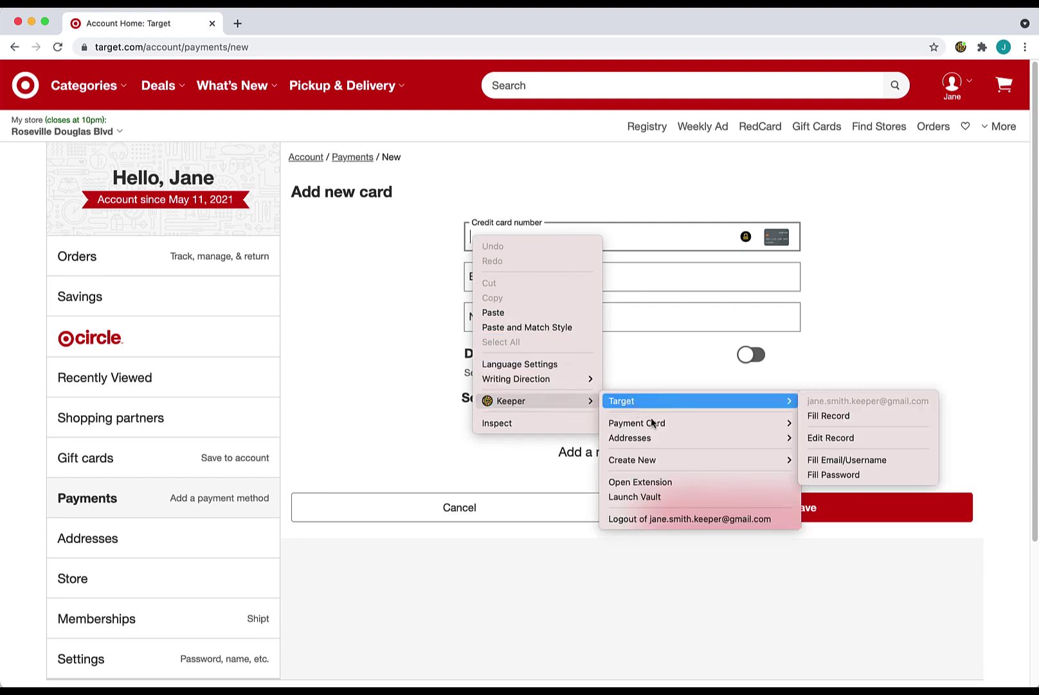
mouse_move(654, 423)
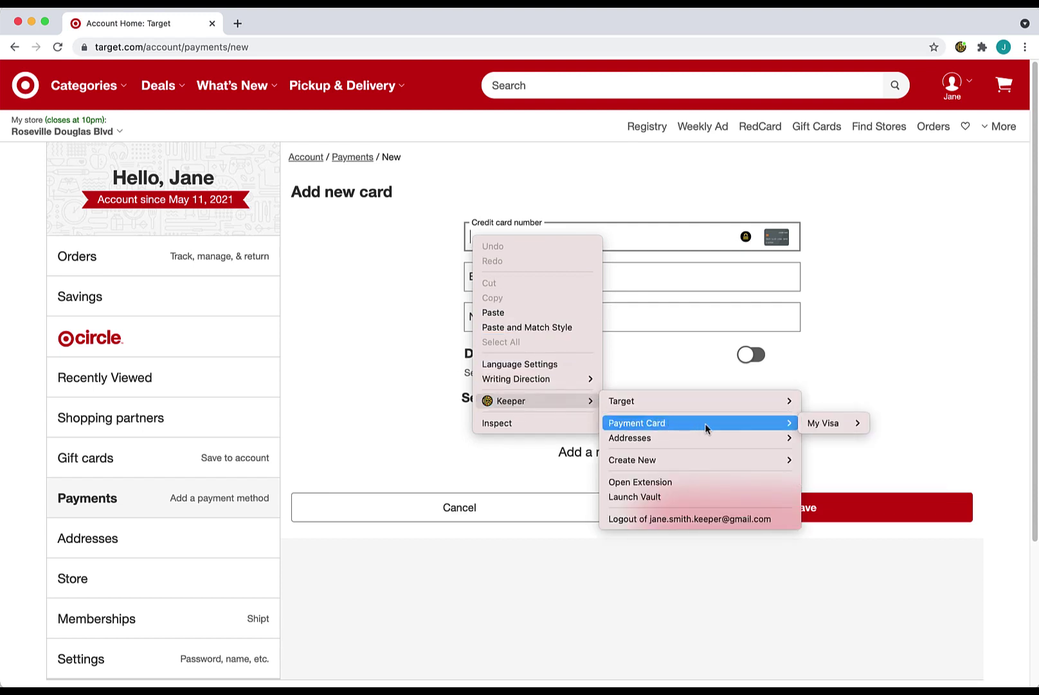
mouse_move(827, 421)
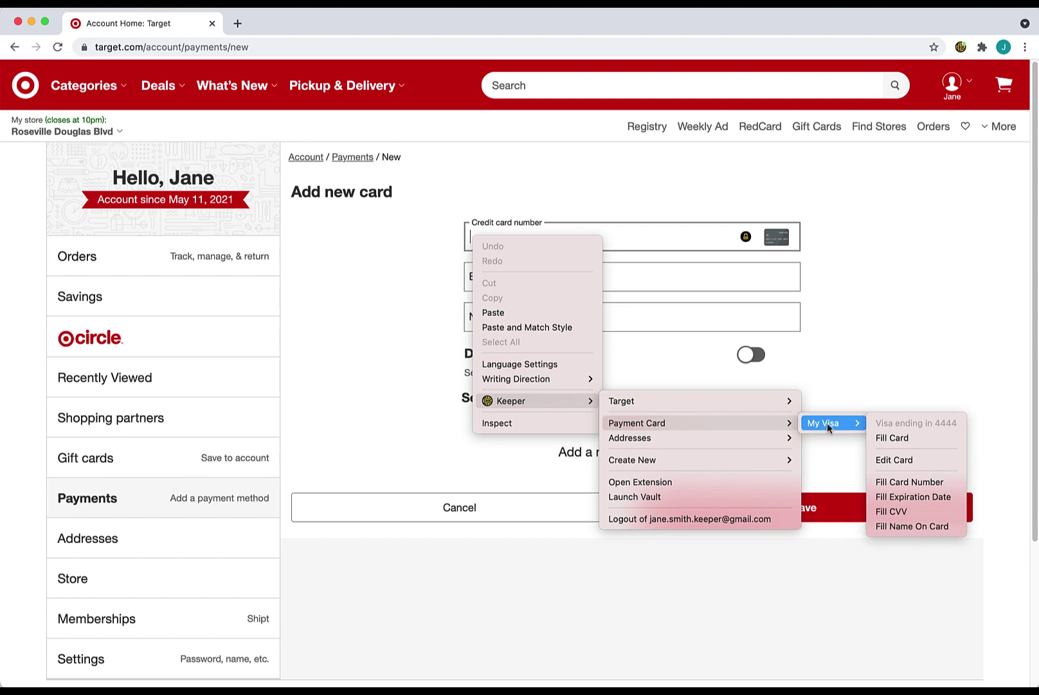
left_click(894, 437)
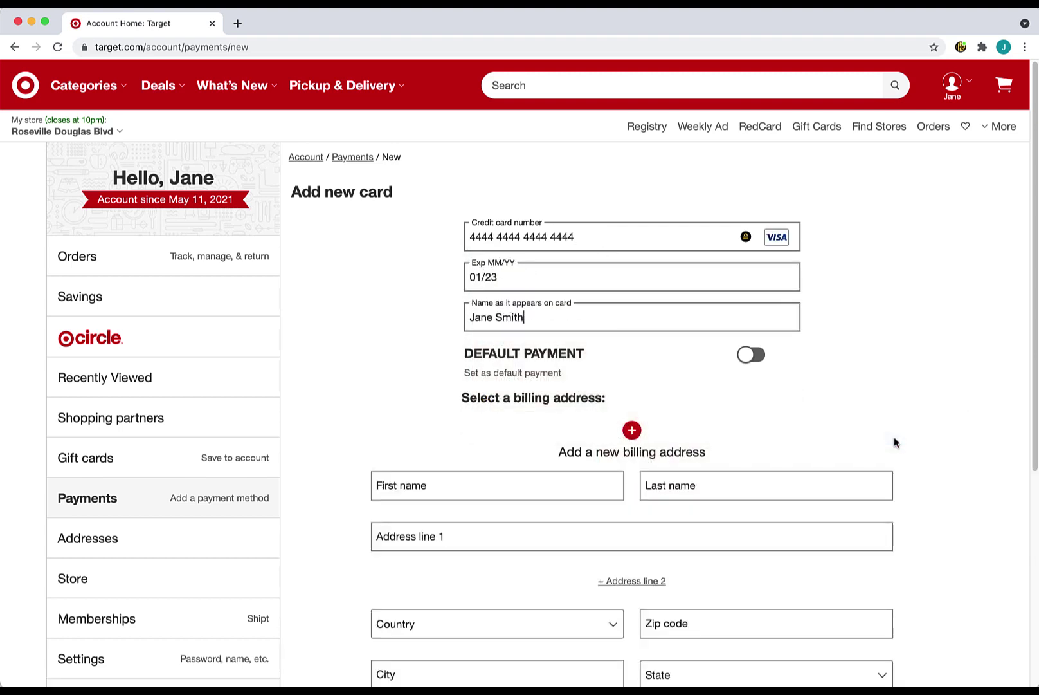